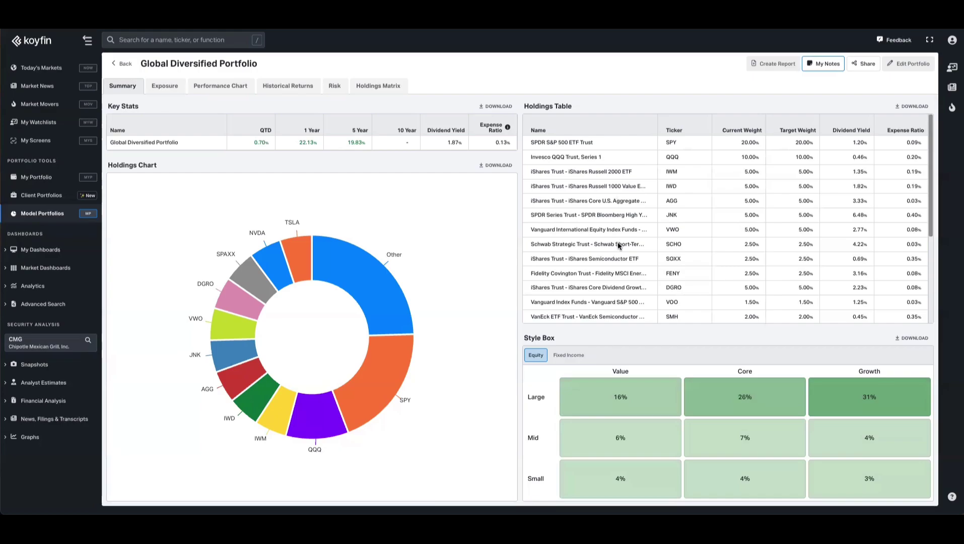
Scroll the Global Diversified Portfolio Holdings Table down and back up.
{"action": "scroll", "coordinate": [617, 242], "scroll_direction": "down", "scroll_amount": 3}
{"action": "scroll", "coordinate": [618, 242], "scroll_direction": "up", "scroll_amount": 3}
From the Model Portfolios list, create a blank portfolio named 'Model of Models'.
{"action": "left_click", "coordinate": [121, 63]}
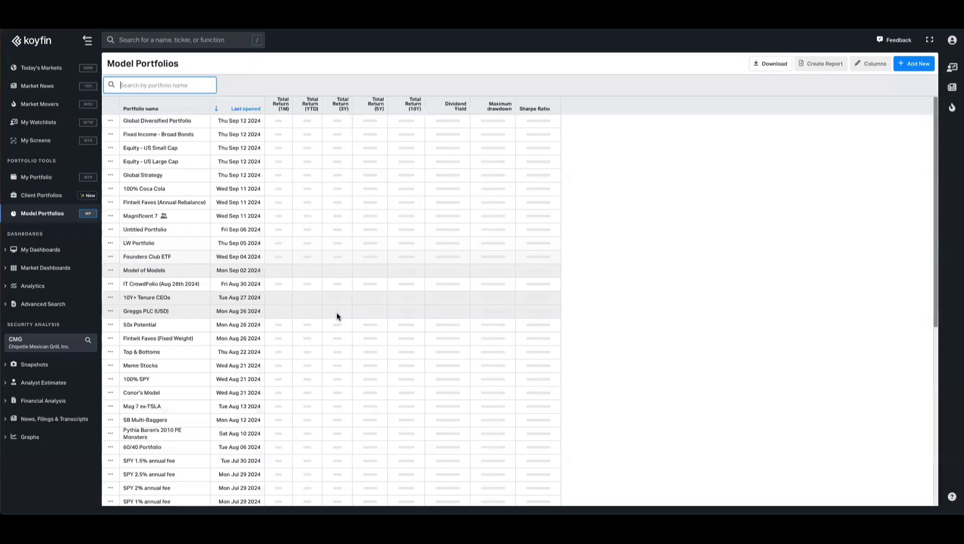
{"action": "left_click", "coordinate": [914, 63]}
{"action": "left_click", "coordinate": [351, 184]}
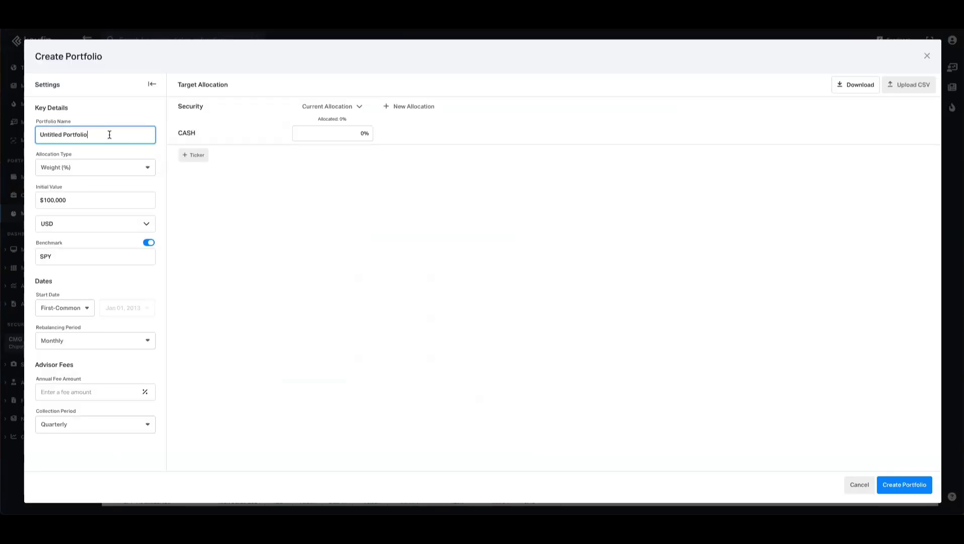
{"action": "left_click_drag", "start_coordinate": [111, 135], "coordinate": [21, 138]}
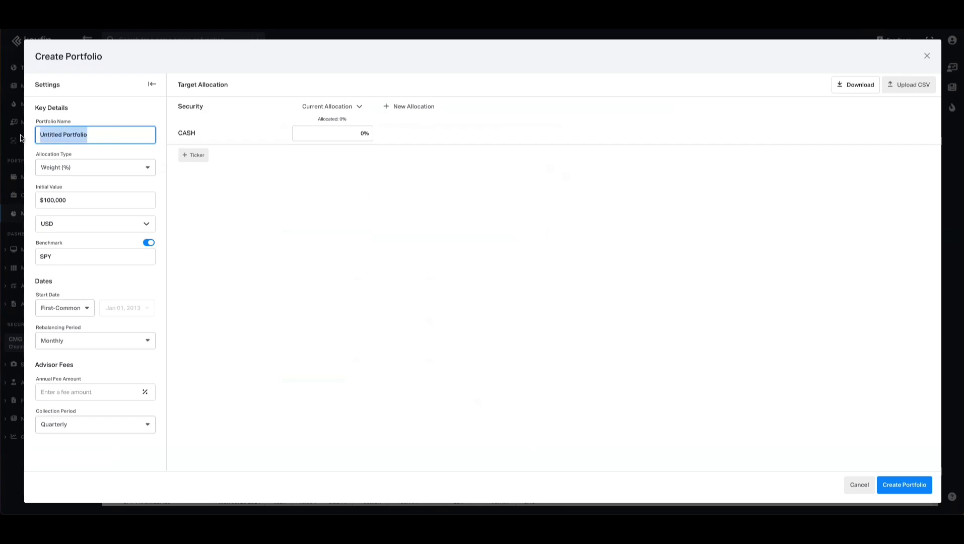
{"action": "type", "text": "Model of Models"}
{"action": "left_click", "coordinate": [96, 106]}
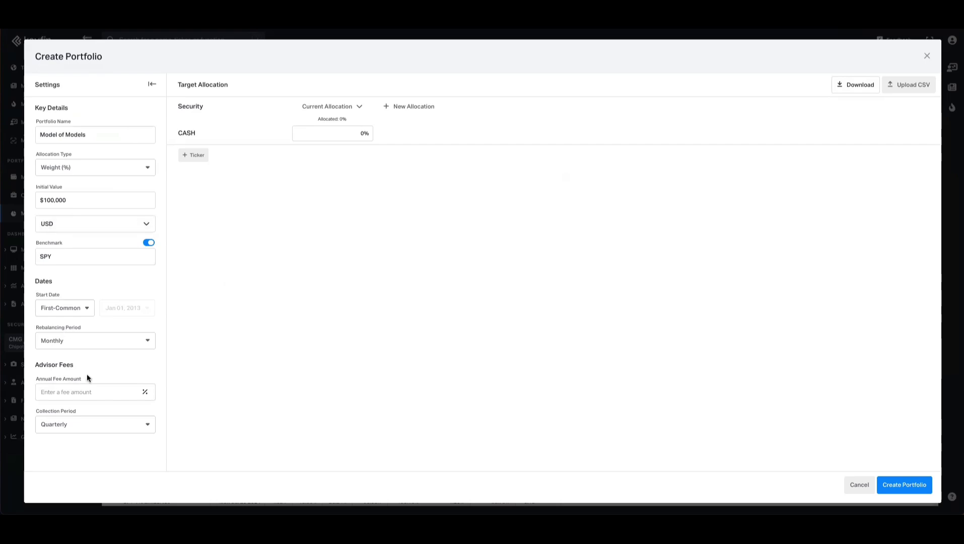
Add the Equity - US Large Cap and Equity - US Small Cap model portfolios as holdings.
{"action": "left_click", "coordinate": [197, 156]}
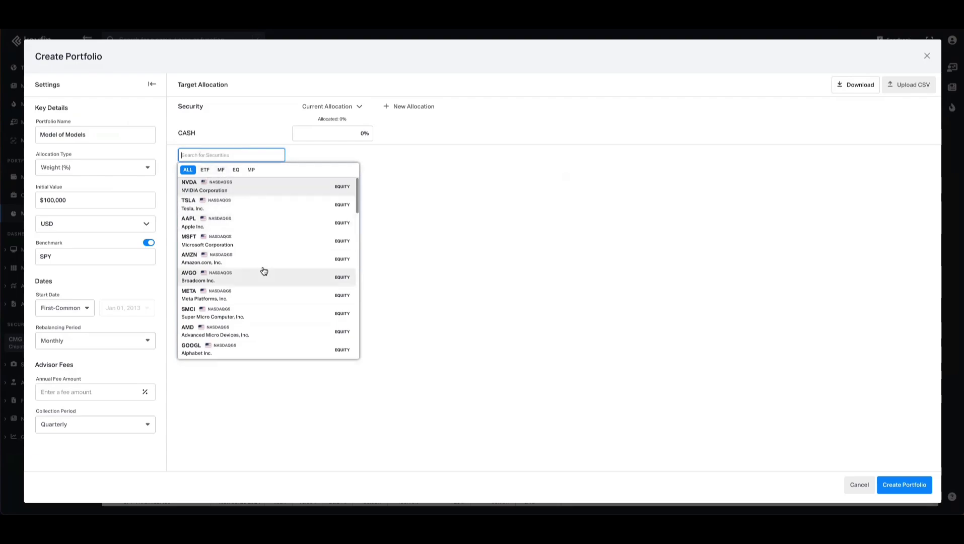
{"action": "left_click", "coordinate": [251, 170]}
{"action": "scroll", "coordinate": [262, 271], "scroll_direction": "down", "scroll_amount": 3}
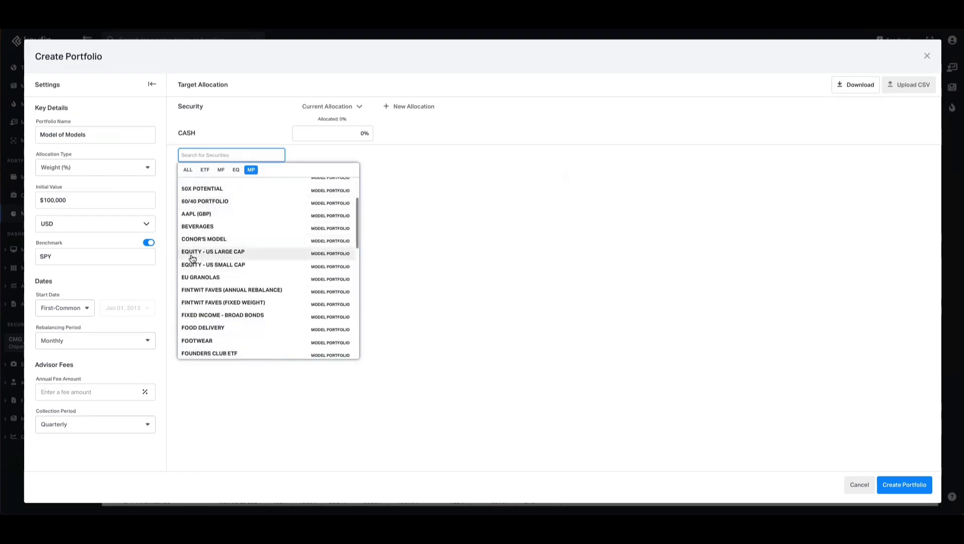
{"action": "left_click", "coordinate": [226, 254]}
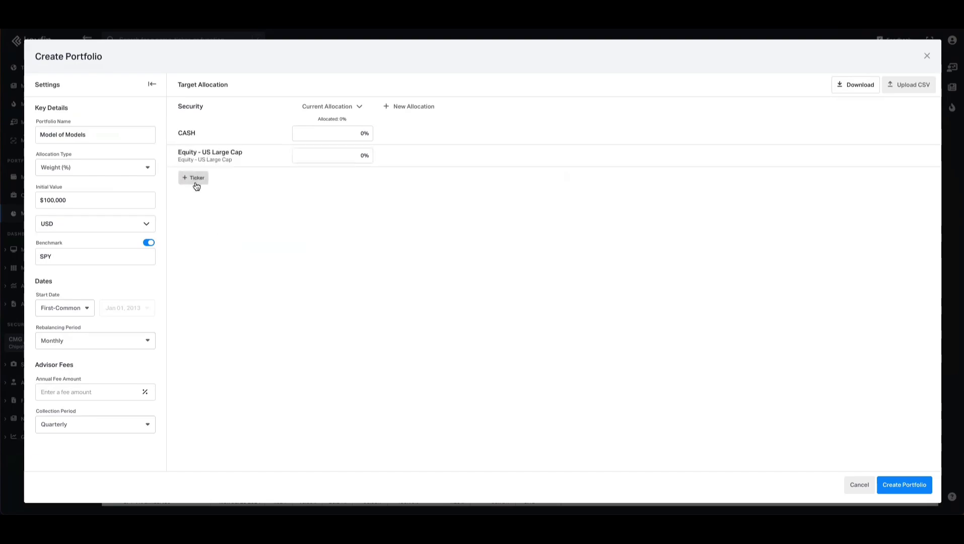
{"action": "left_click", "coordinate": [193, 179]}
{"action": "left_click", "coordinate": [249, 192]}
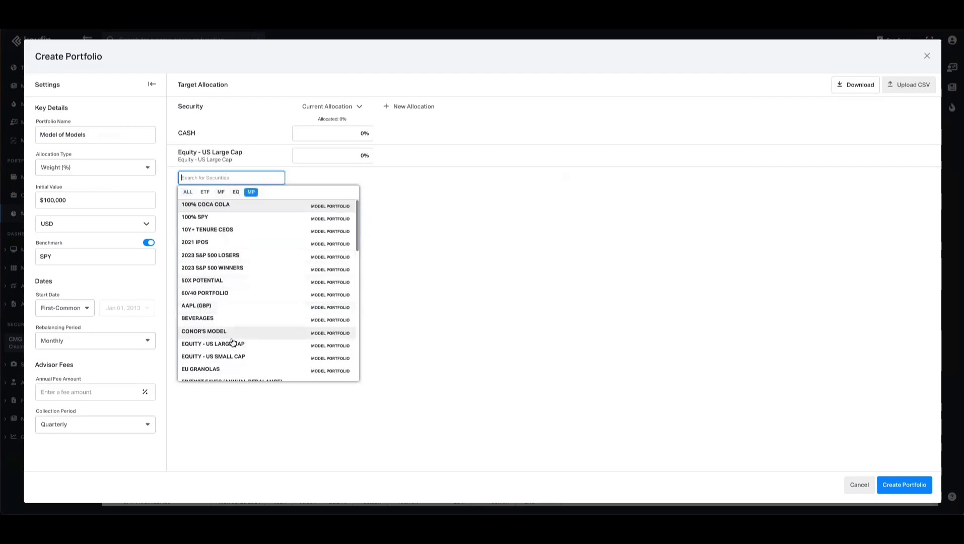
{"action": "left_click", "coordinate": [249, 358]}
Add Global Diversified Portfolio and Fixed Income - Broad Bonds as the third and fourth holdings.
{"action": "left_click", "coordinate": [196, 201]}
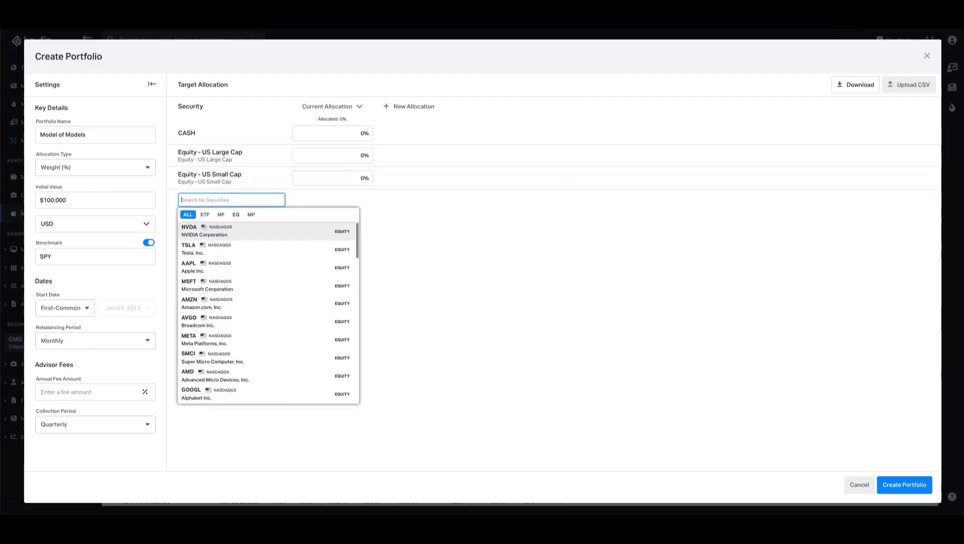
{"action": "type", "text": "global div"}
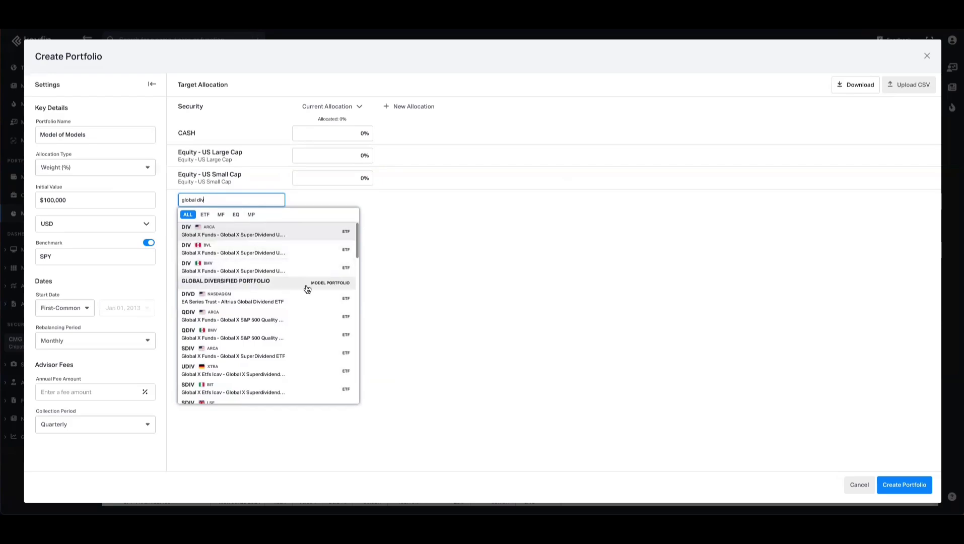
{"action": "left_click", "coordinate": [298, 280]}
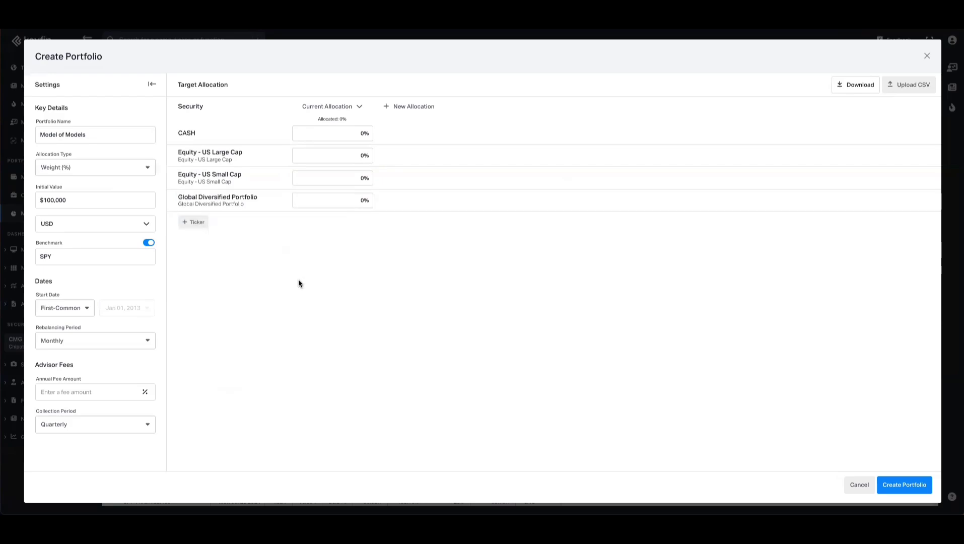
{"action": "left_click", "coordinate": [198, 225]}
{"action": "type", "text": "fixed"}
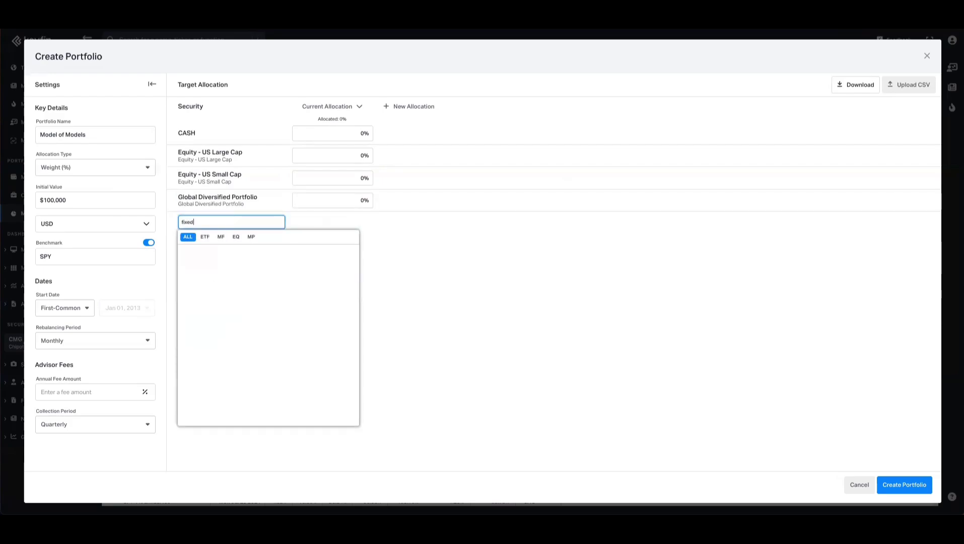
{"action": "type", "text": " income"}
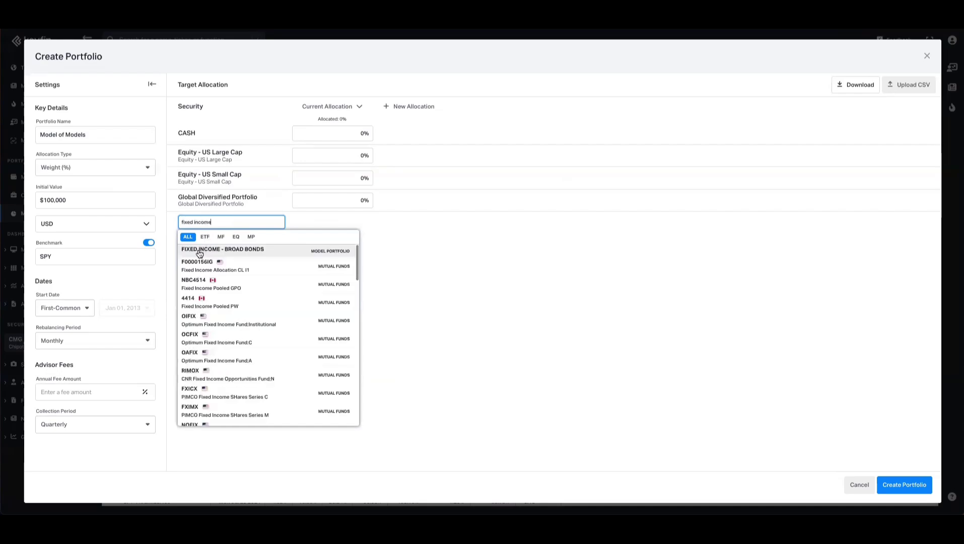
{"action": "left_click", "coordinate": [257, 250]}
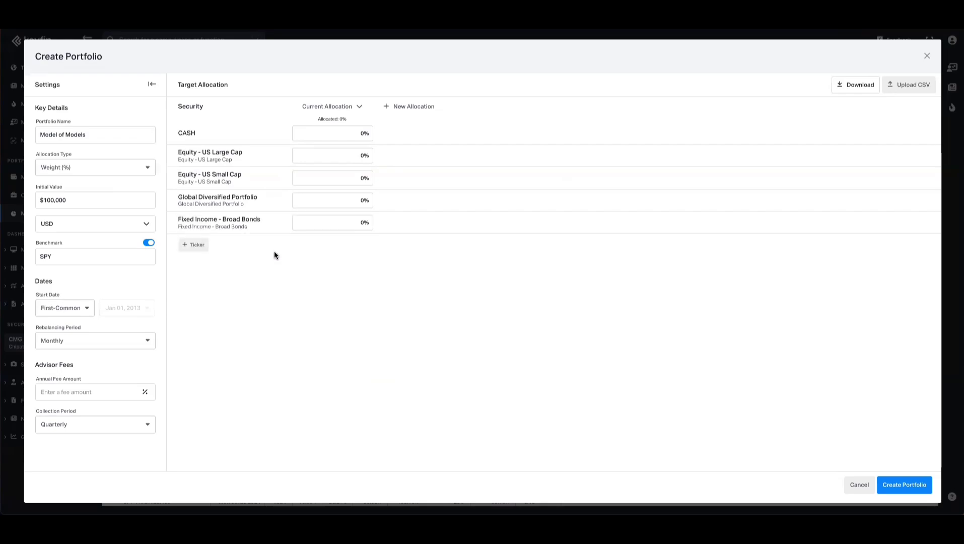
Equalize the four holdings to 25% each and create the portfolio.
{"action": "left_click", "coordinate": [359, 107]}
{"action": "left_click", "coordinate": [331, 126]}
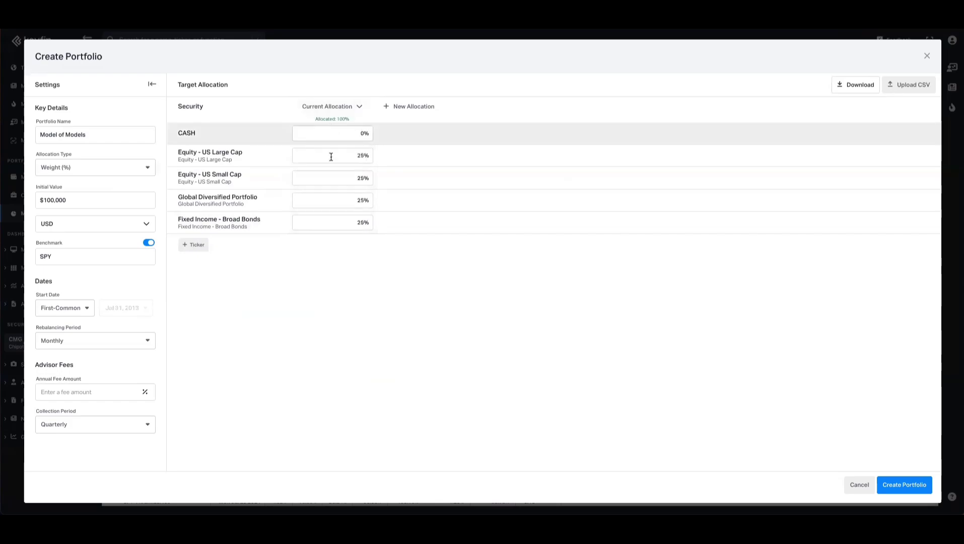
{"action": "left_click", "coordinate": [886, 486]}
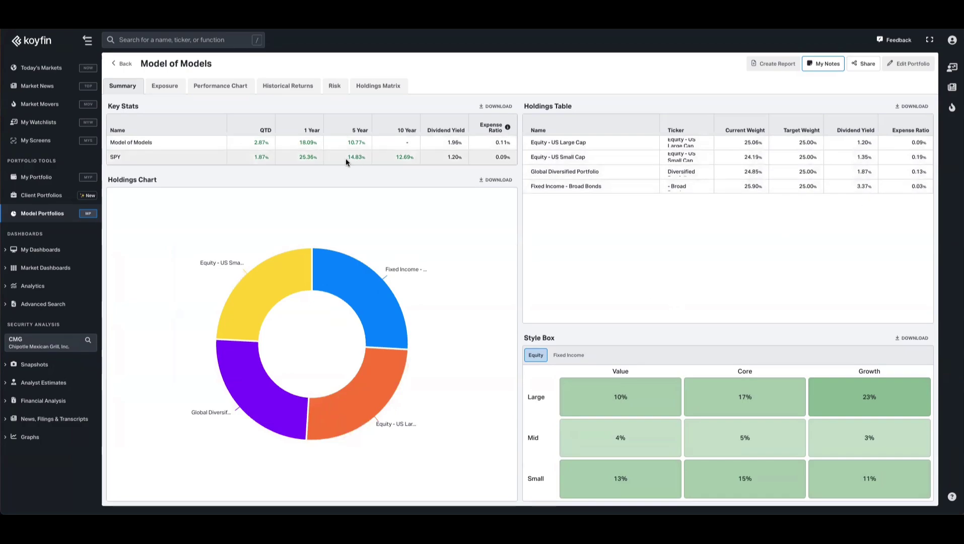
View the Fixed Income, then Equity, Style Box breakdowns and inspect the donut chart slices.
{"action": "left_click", "coordinate": [573, 355]}
{"action": "left_click", "coordinate": [536, 356]}
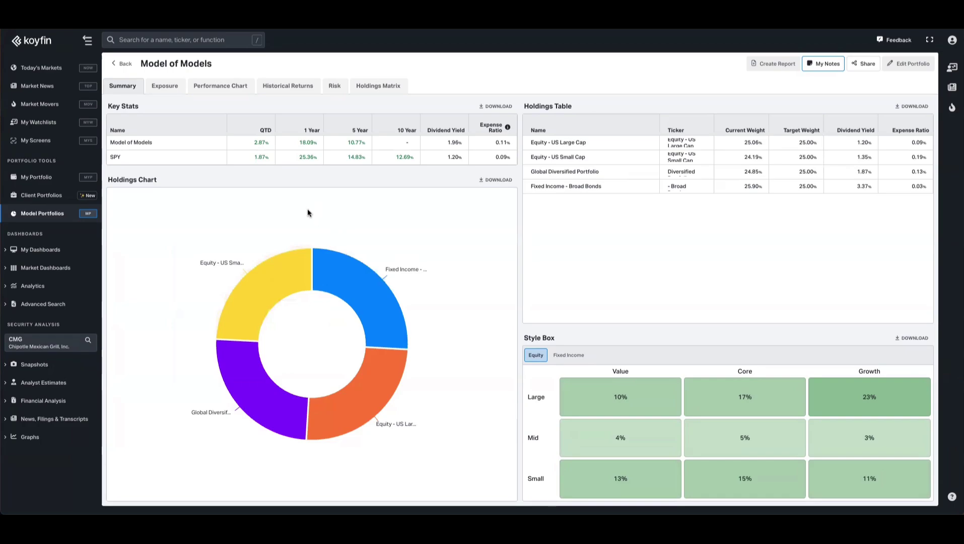
{"action": "mouse_move", "coordinate": [293, 265]}
Review equity sector, region, country and fixed income sector exposures, then chart performance versus SPY.
{"action": "left_click", "coordinate": [170, 90]}
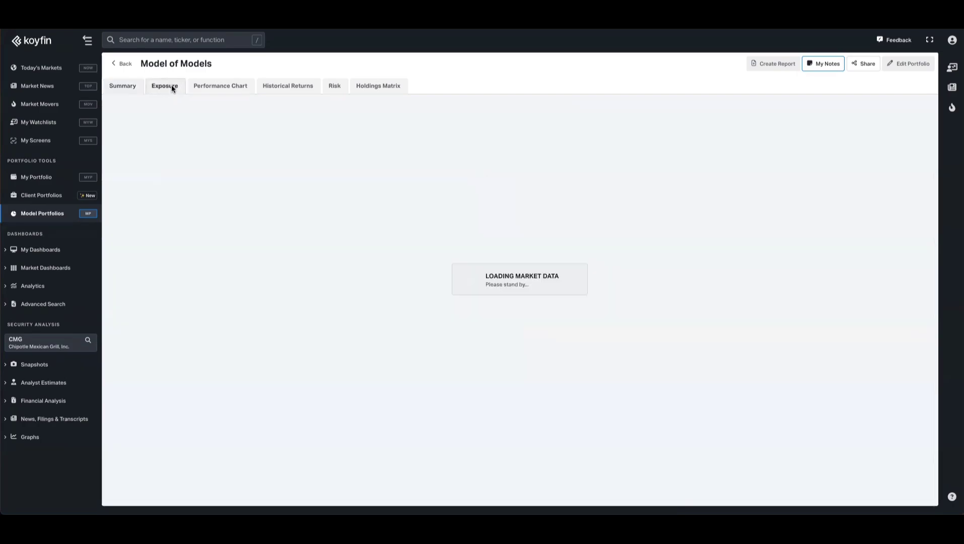
{"action": "left_click", "coordinate": [178, 109]}
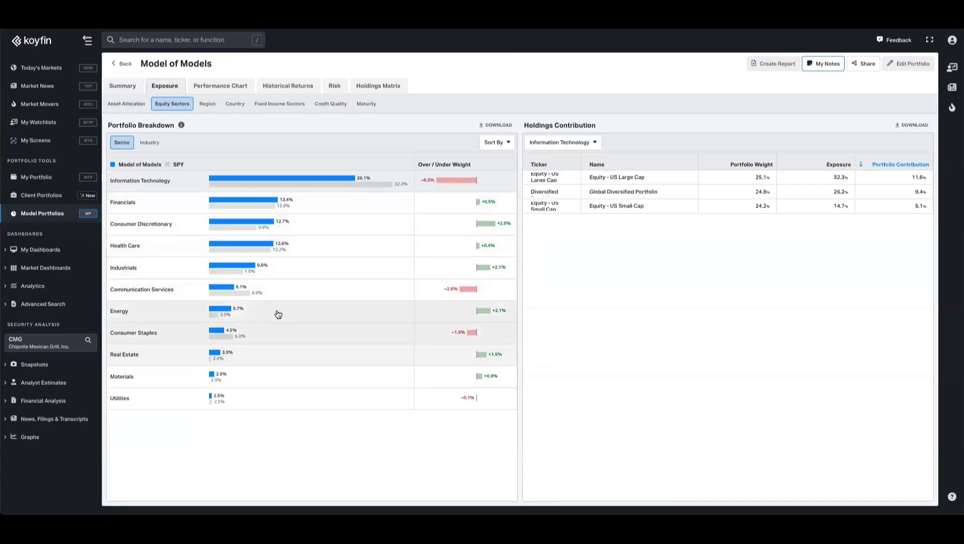
{"action": "left_click", "coordinate": [208, 105]}
{"action": "left_click", "coordinate": [234, 104]}
{"action": "left_click", "coordinate": [282, 104]}
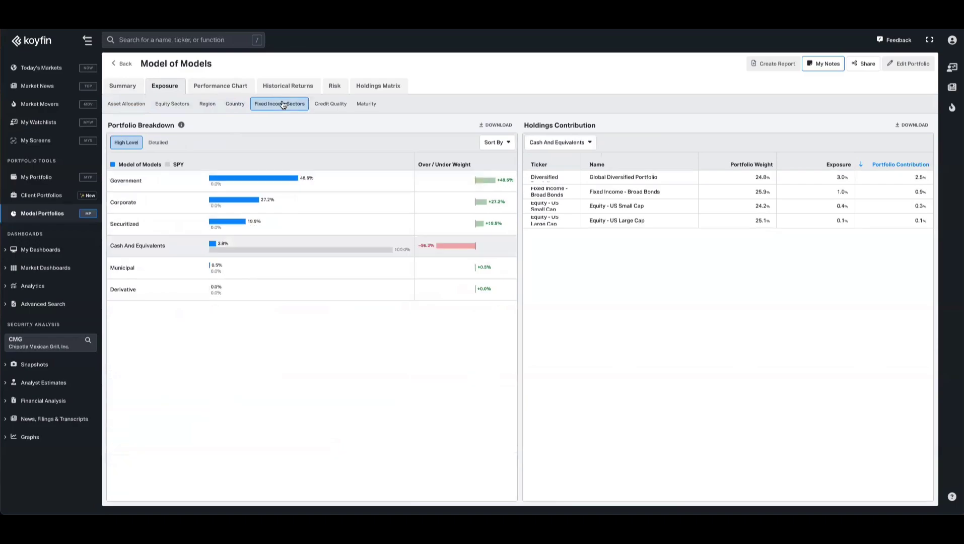
{"action": "left_click", "coordinate": [215, 89]}
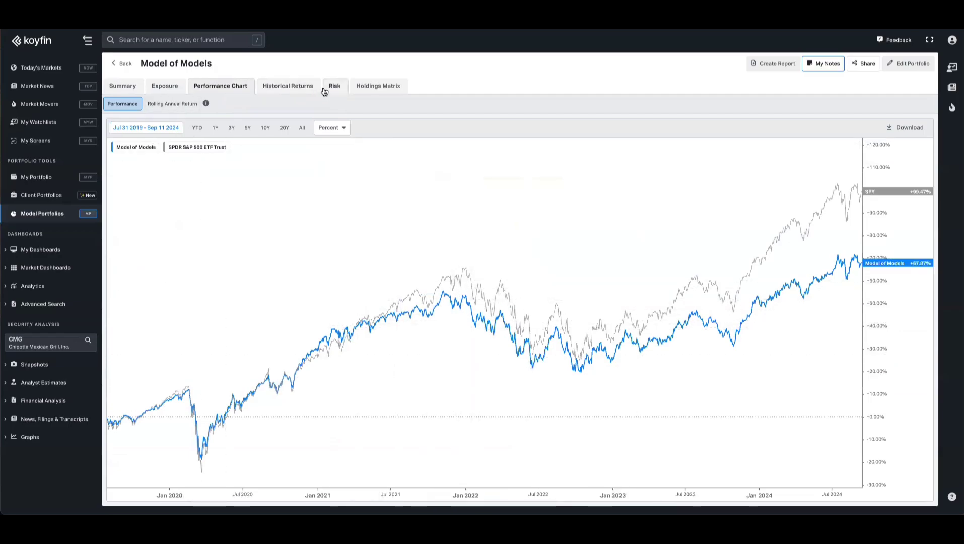
Review net and portfolio monthly historical returns, then the risk drawdown chart against SPY.
{"action": "left_click", "coordinate": [299, 89]}
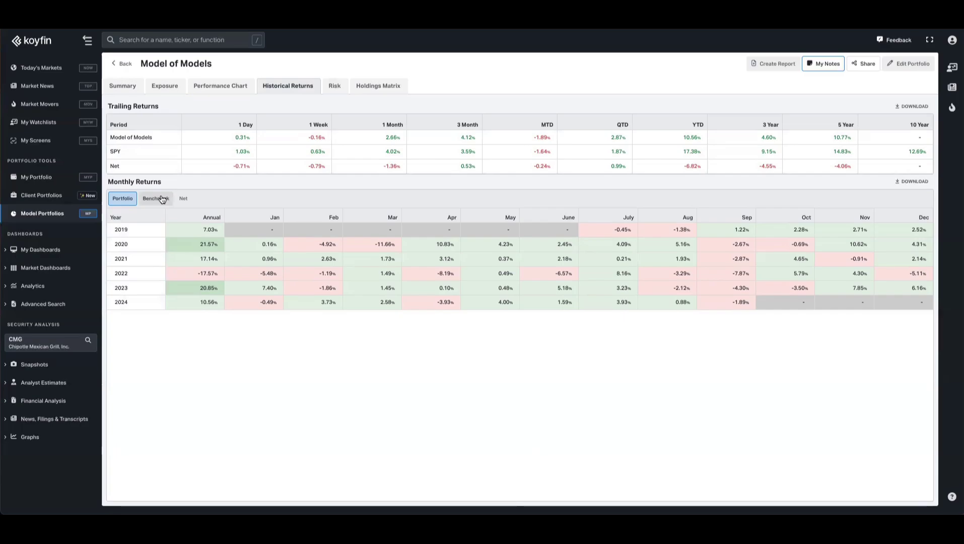
{"action": "left_click", "coordinate": [184, 200]}
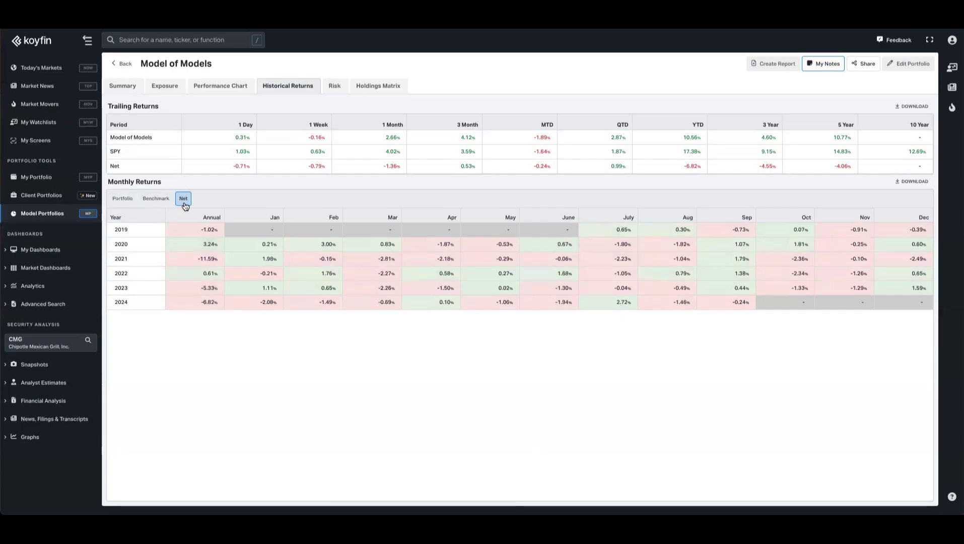
{"action": "left_click", "coordinate": [122, 198]}
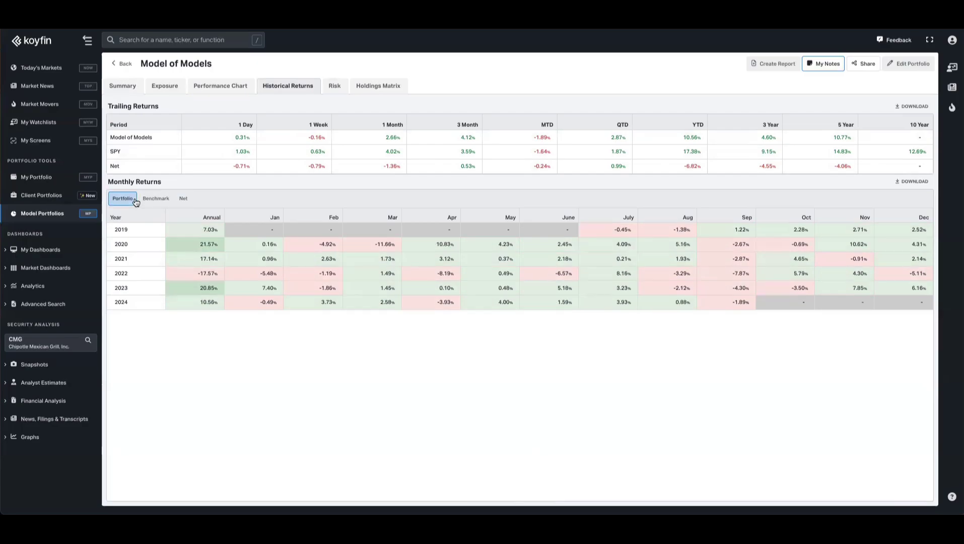
{"action": "left_click", "coordinate": [335, 86]}
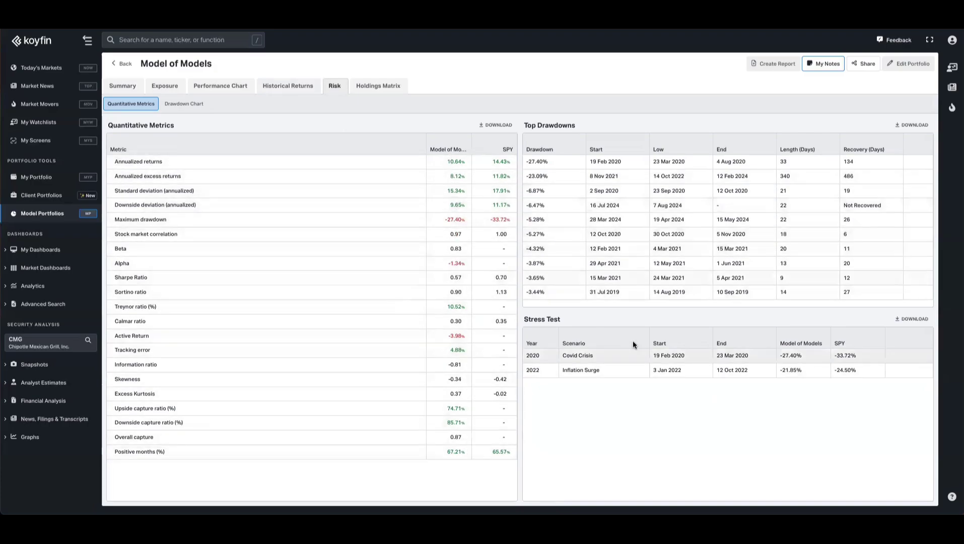
{"action": "left_click", "coordinate": [172, 104]}
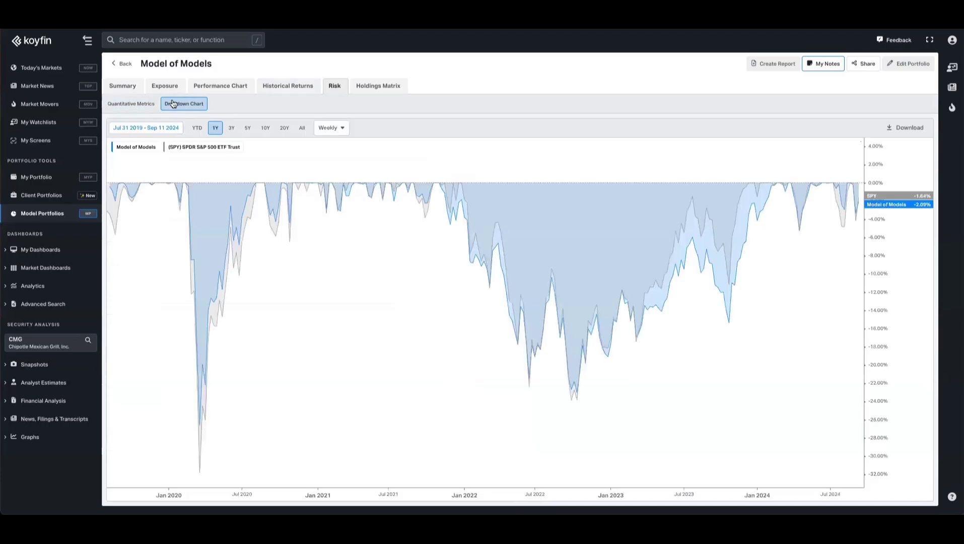
In the Holdings Matrix, inspect AAPL's 1.72% and 0.63% weights across the models.
{"action": "left_click", "coordinate": [370, 86]}
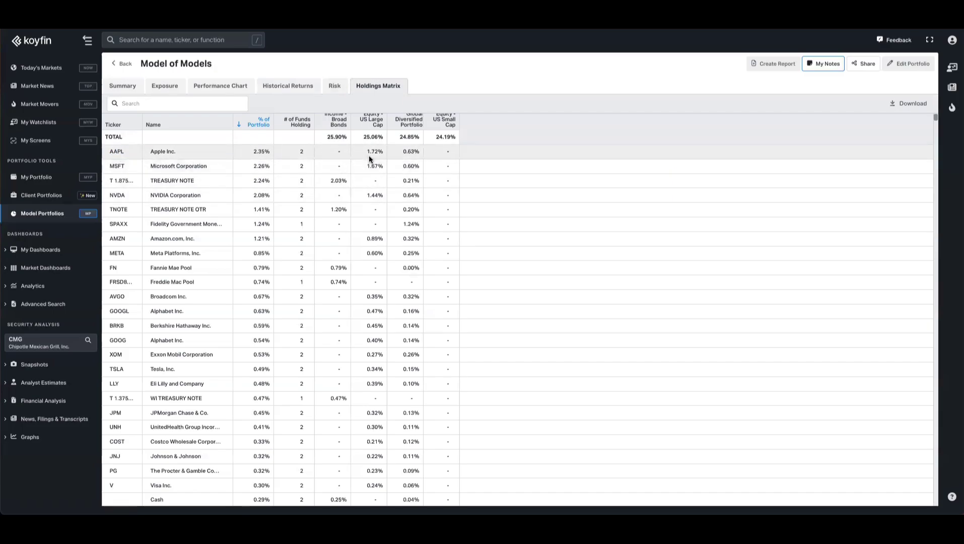
{"action": "left_click_drag", "start_coordinate": [364, 151], "coordinate": [384, 153]}
{"action": "left_click", "coordinate": [399, 152]}
{"action": "left_click", "coordinate": [338, 154]}
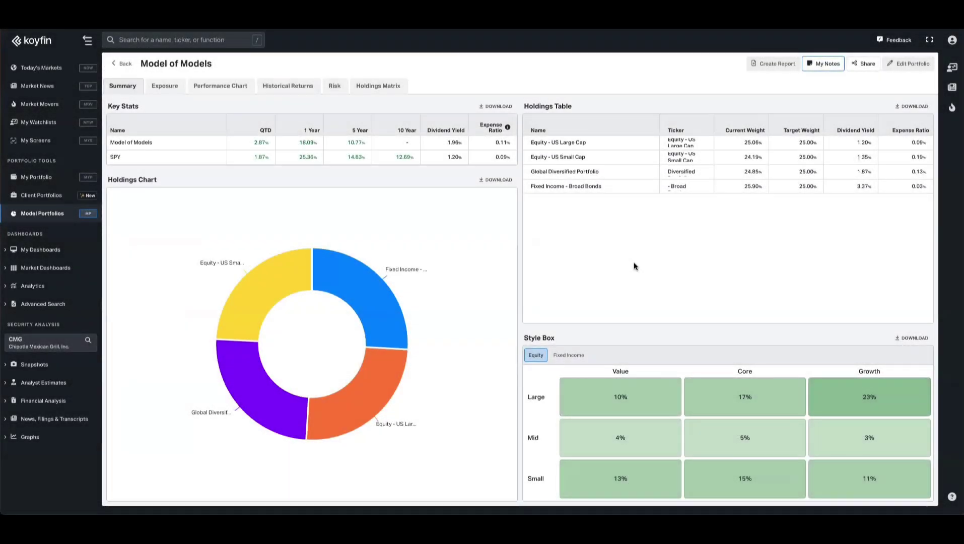
Start a report from a saved template, comparing against the Global Diversified Portfolio model.
{"action": "left_click", "coordinate": [760, 65]}
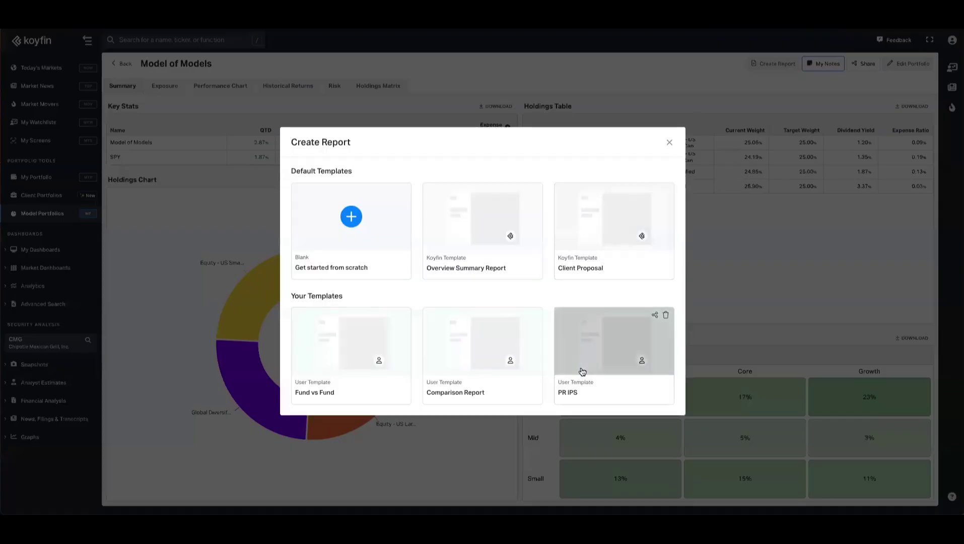
{"action": "left_click", "coordinate": [585, 366]}
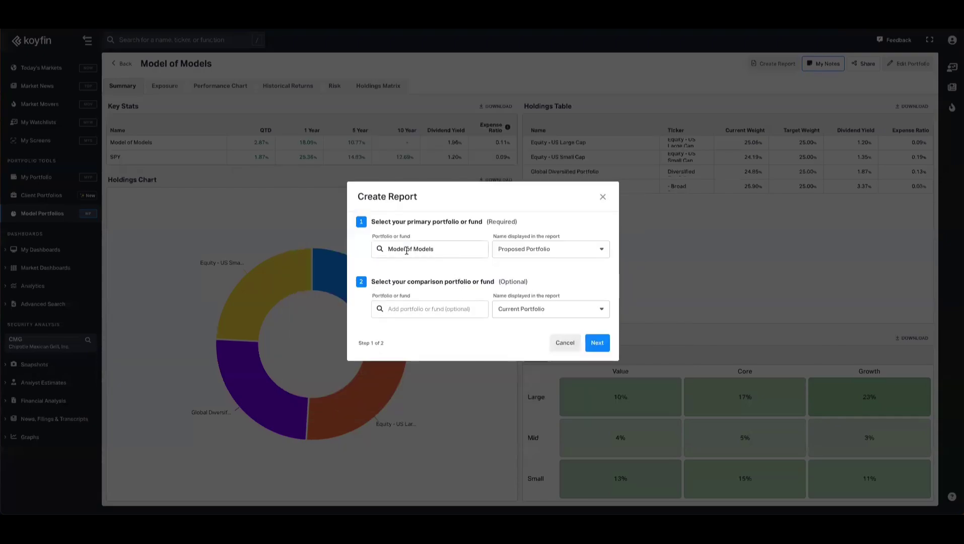
{"action": "left_click", "coordinate": [423, 310]}
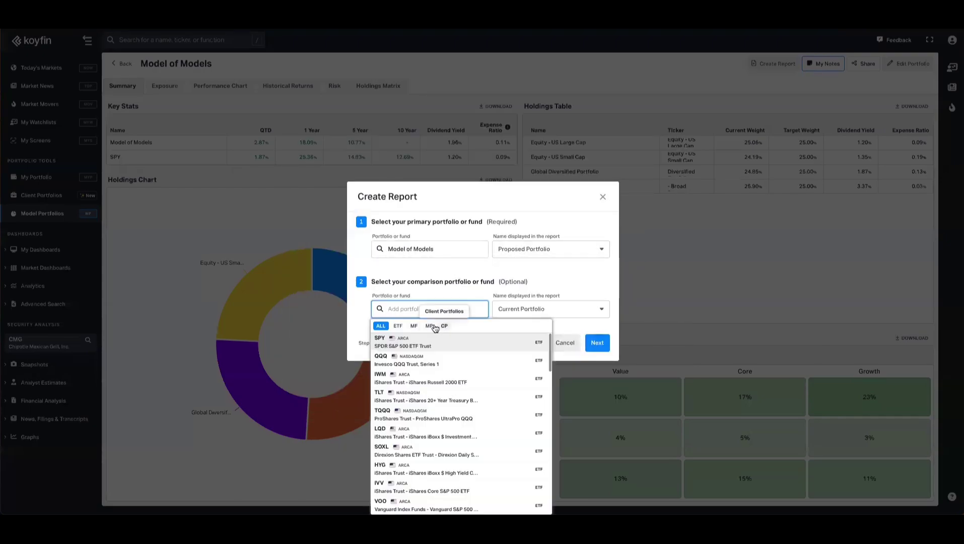
{"action": "left_click", "coordinate": [430, 327]}
{"action": "type", "text": "global"}
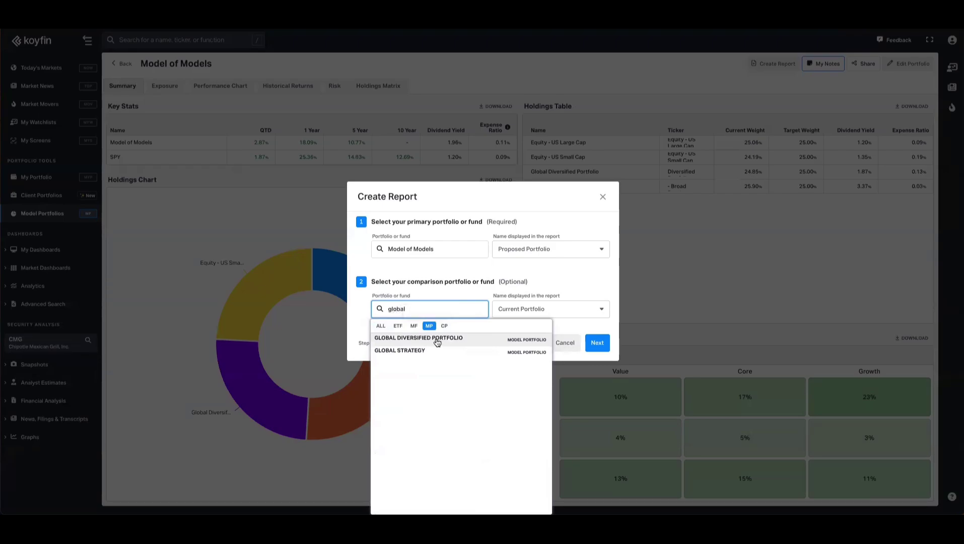
{"action": "left_click", "coordinate": [436, 339]}
Keep the Proposed Portfolio and Current Portfolio labels and proceed to the report page builder.
{"action": "left_click", "coordinate": [549, 247]}
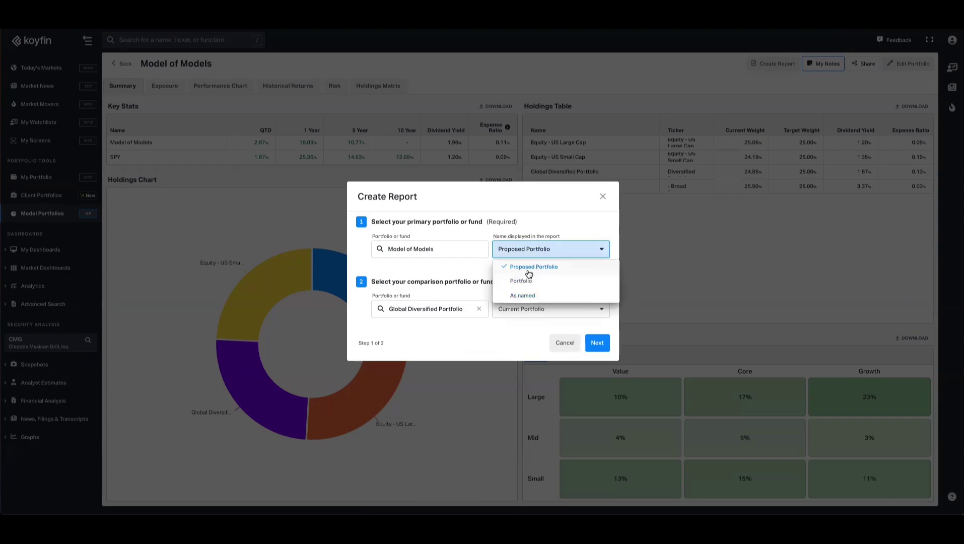
{"action": "left_click", "coordinate": [537, 271]}
{"action": "left_click", "coordinate": [528, 311]}
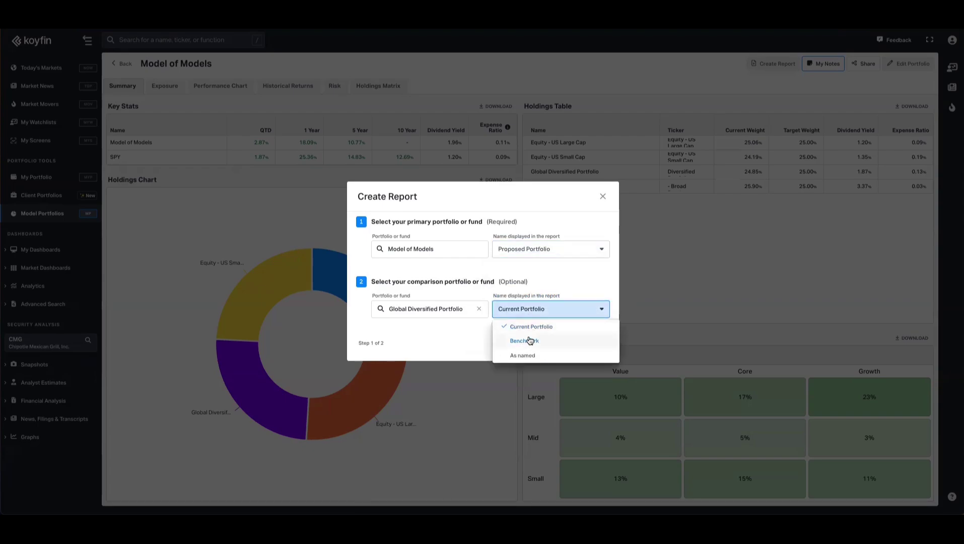
{"action": "left_click", "coordinate": [538, 327]}
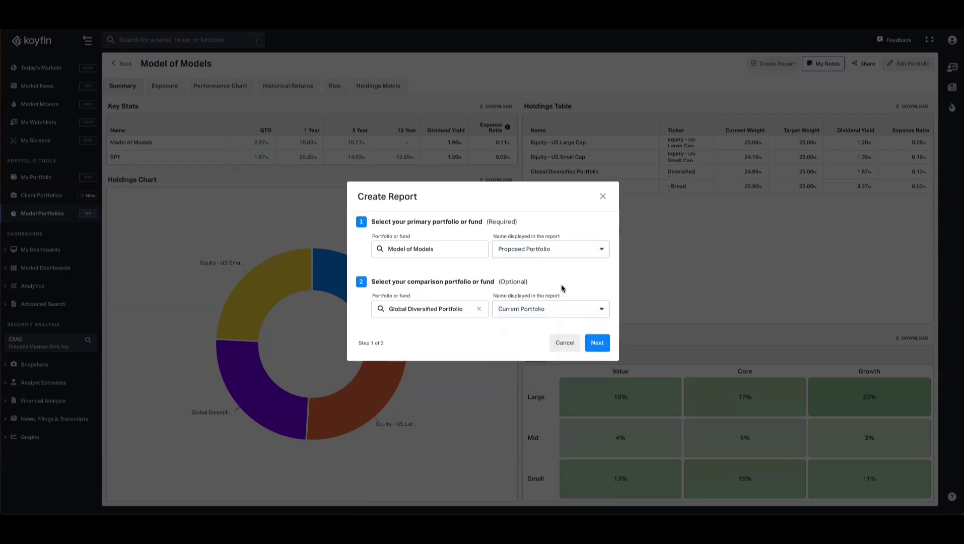
{"action": "left_click", "coordinate": [597, 343]}
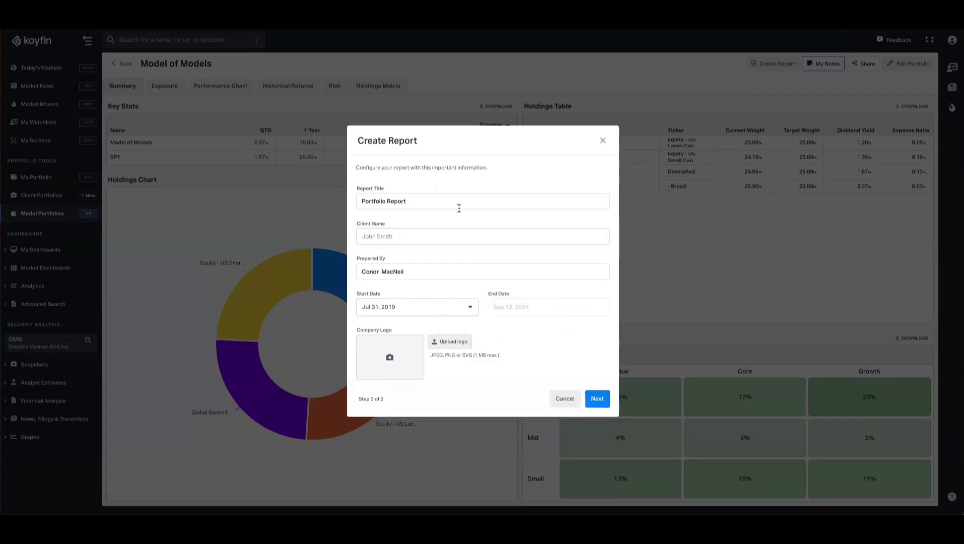
{"action": "left_click", "coordinate": [598, 398]}
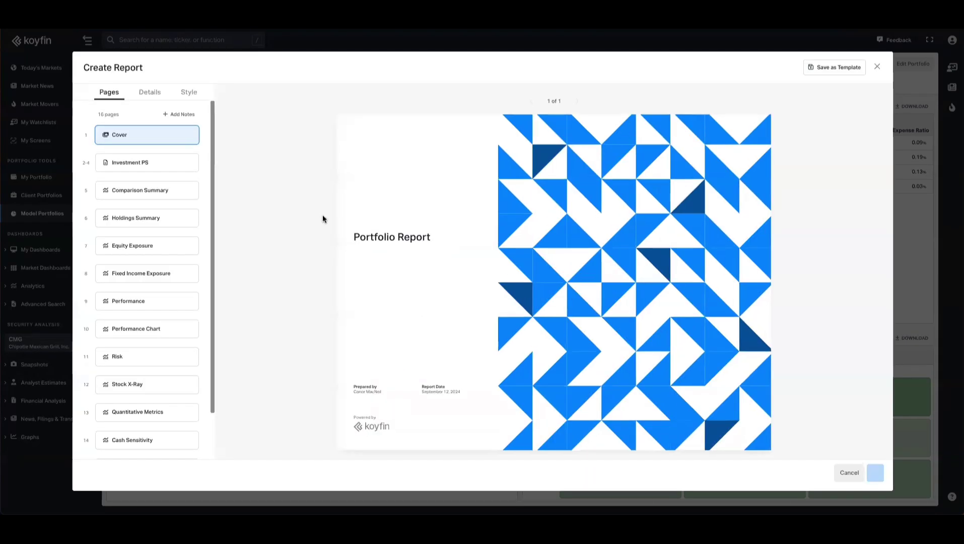
Preview Comparison Summary through Quantitative Metrics pages, then close the report builder.
{"action": "left_click", "coordinate": [142, 191]}
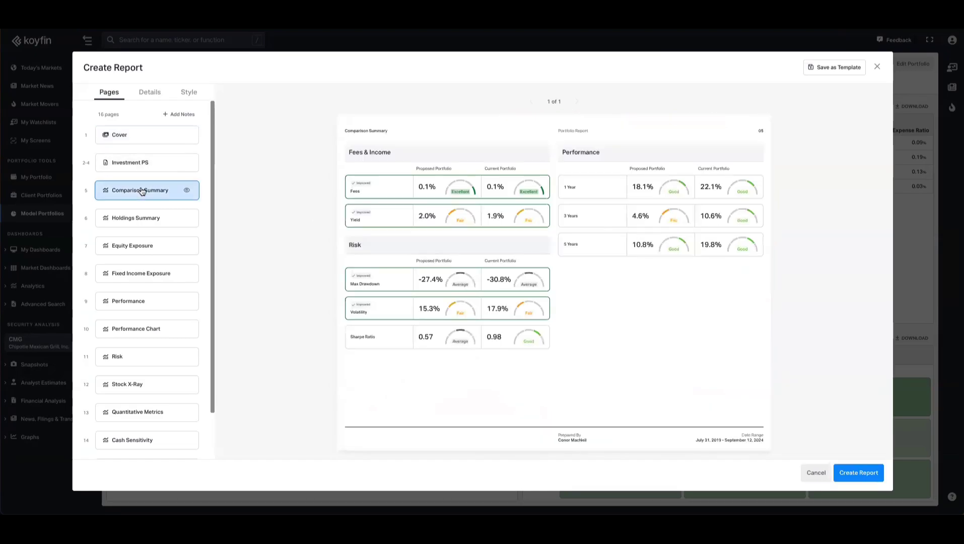
{"action": "left_click", "coordinate": [157, 221]}
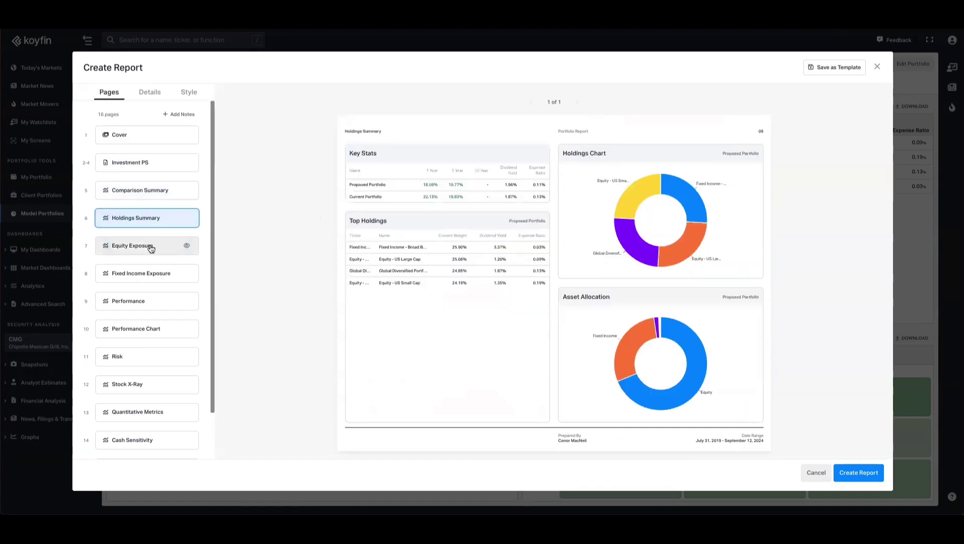
{"action": "left_click", "coordinate": [151, 247]}
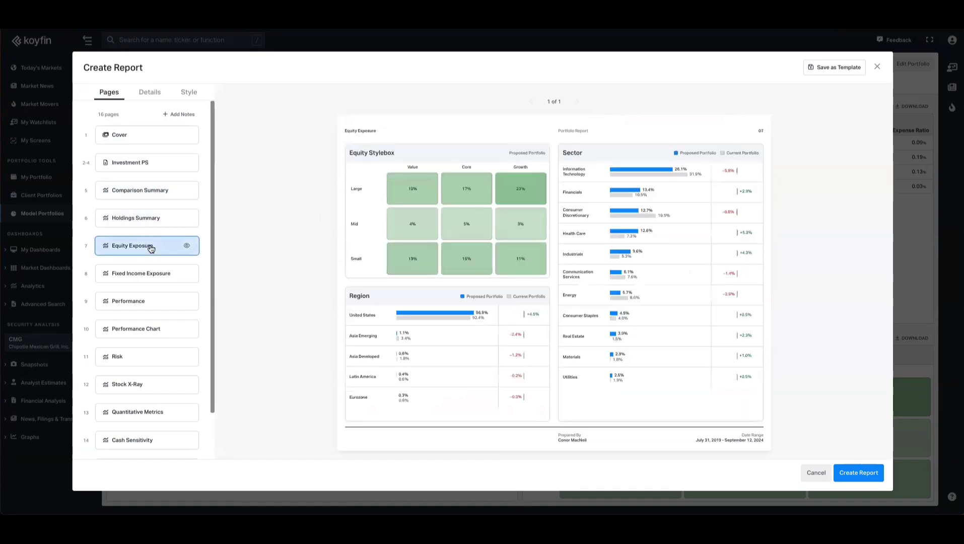
{"action": "scroll", "coordinate": [135, 220], "scroll_direction": "down", "scroll_amount": 1}
{"action": "left_click", "coordinate": [145, 223]}
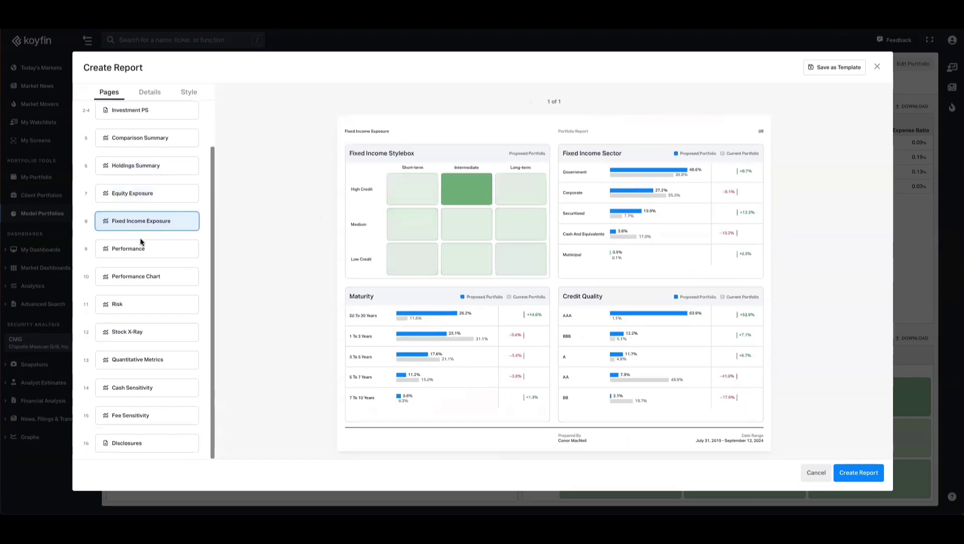
{"action": "left_click", "coordinate": [142, 247]}
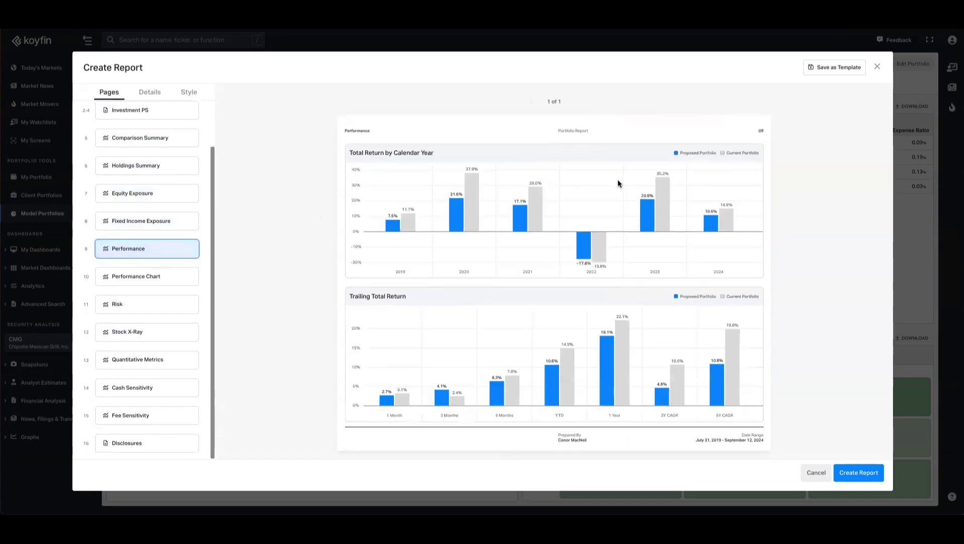
{"action": "left_click", "coordinate": [131, 276]}
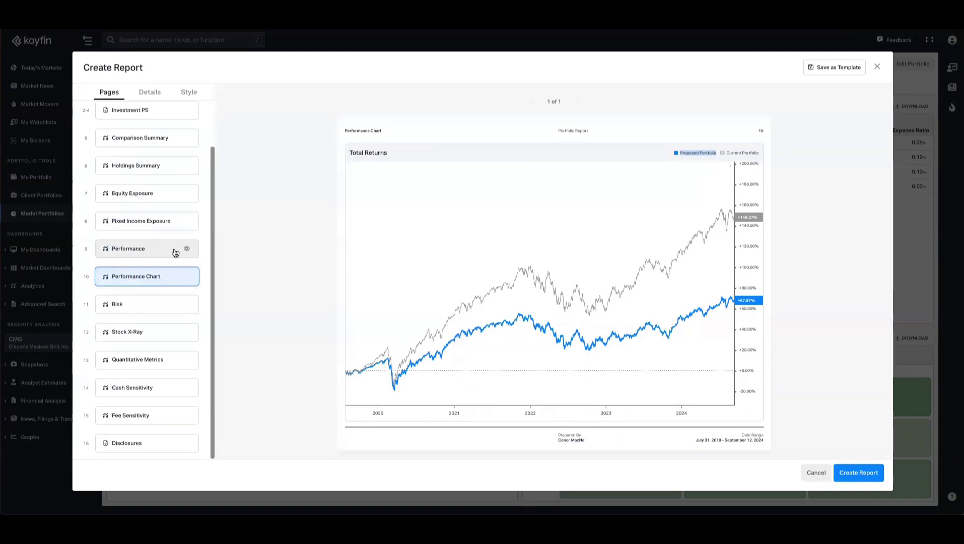
{"action": "left_click", "coordinate": [142, 332]}
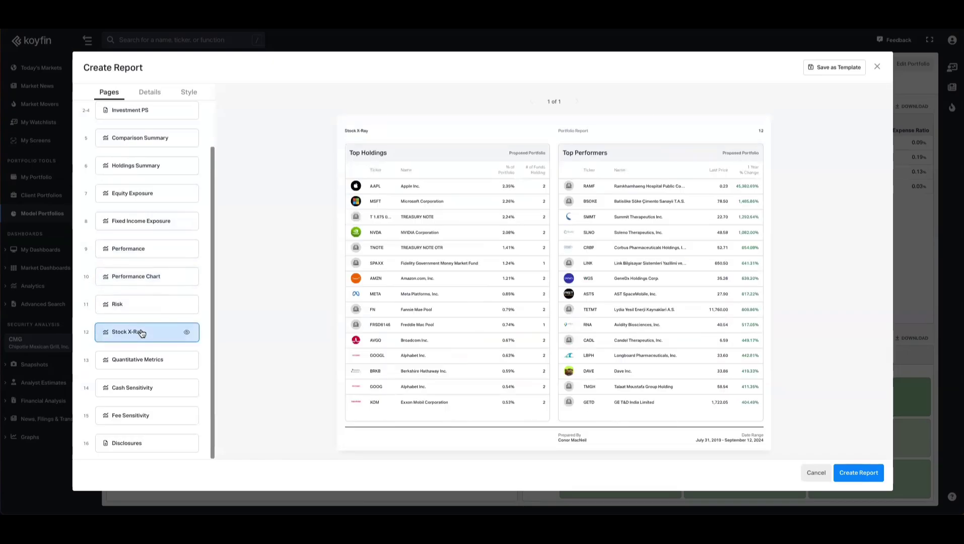
{"action": "left_click", "coordinate": [135, 363]}
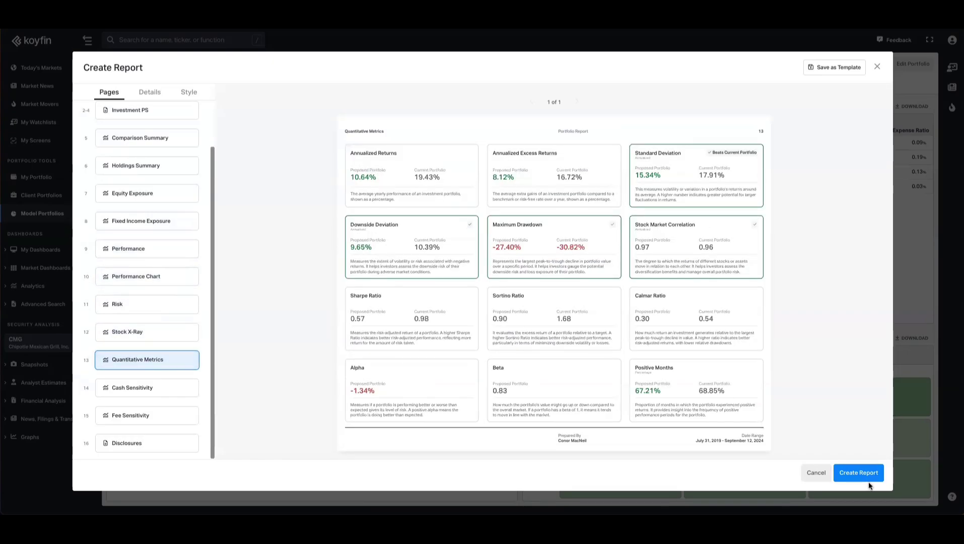
{"action": "left_click", "coordinate": [877, 70]}
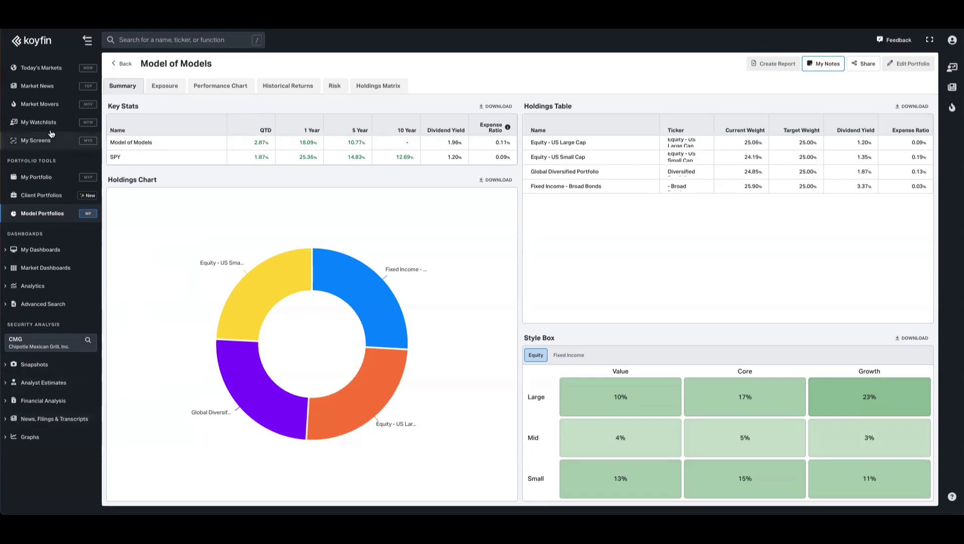
Open a Historical graph and search for 'model of model' to chart the portfolio.
{"action": "left_click", "coordinate": [40, 443]}
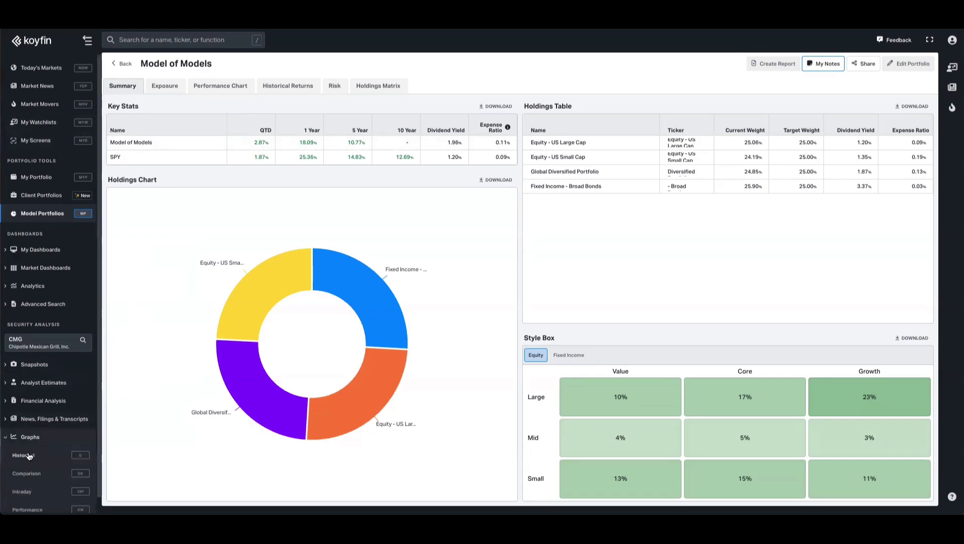
{"action": "left_click", "coordinate": [29, 456]}
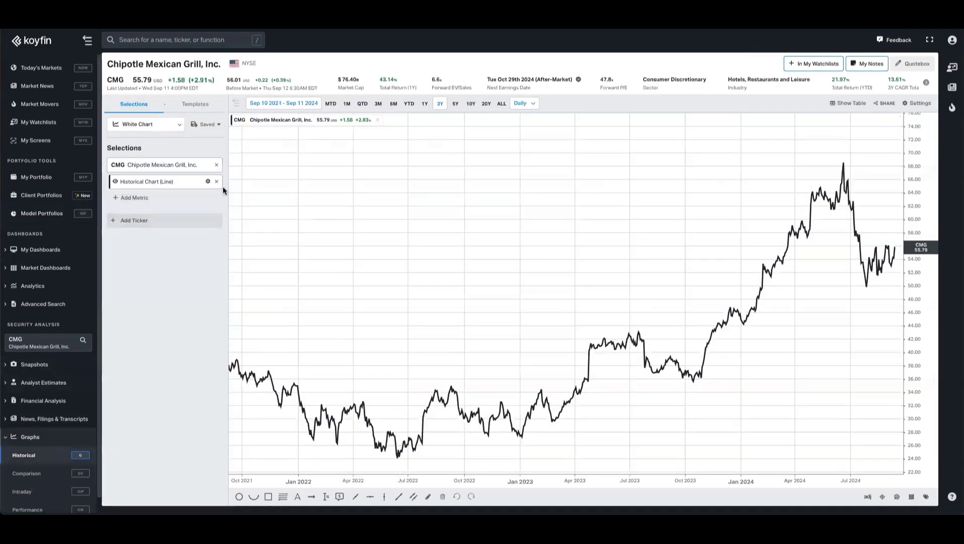
{"action": "left_click", "coordinate": [218, 169]}
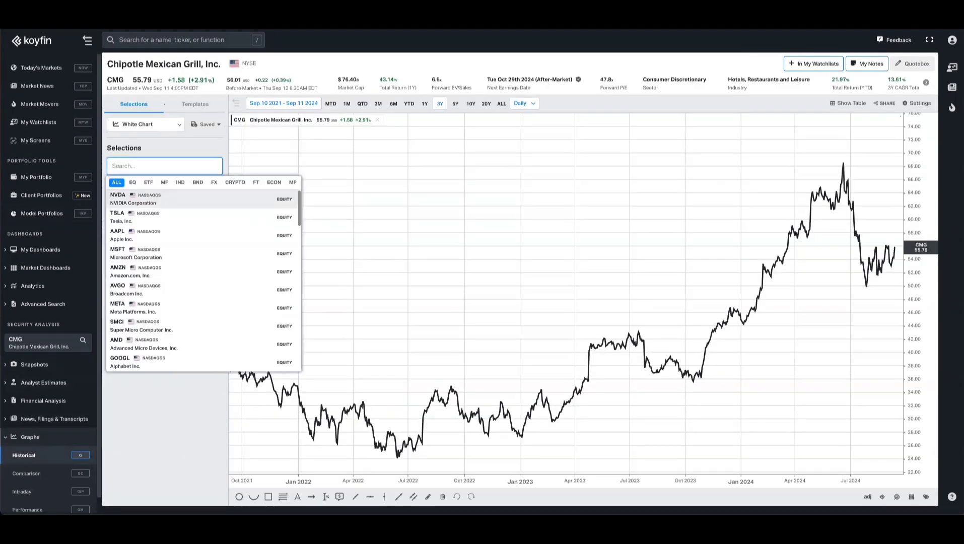
{"action": "type", "text": "model of model"}
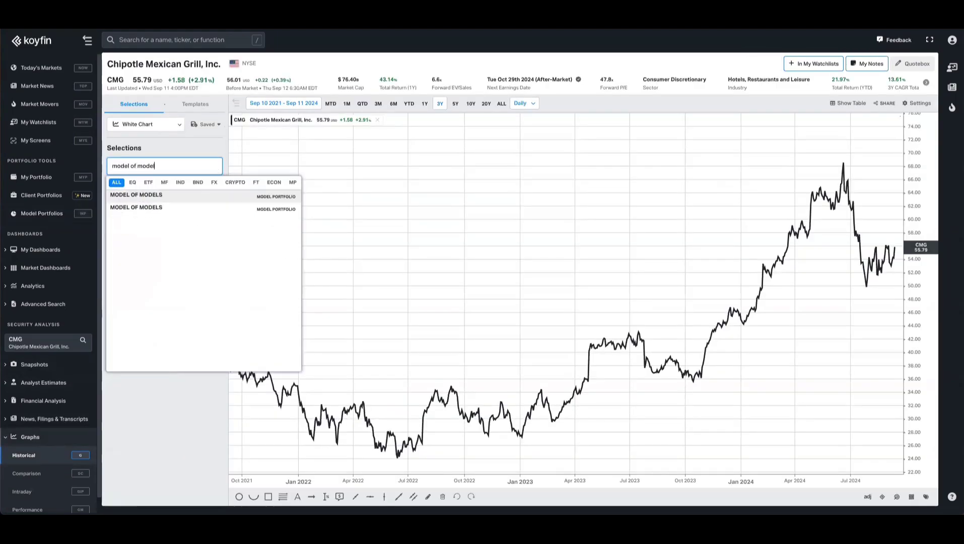
Plot the Total Return % metric for the Model of Models portfolio.
{"action": "left_click", "coordinate": [176, 195]}
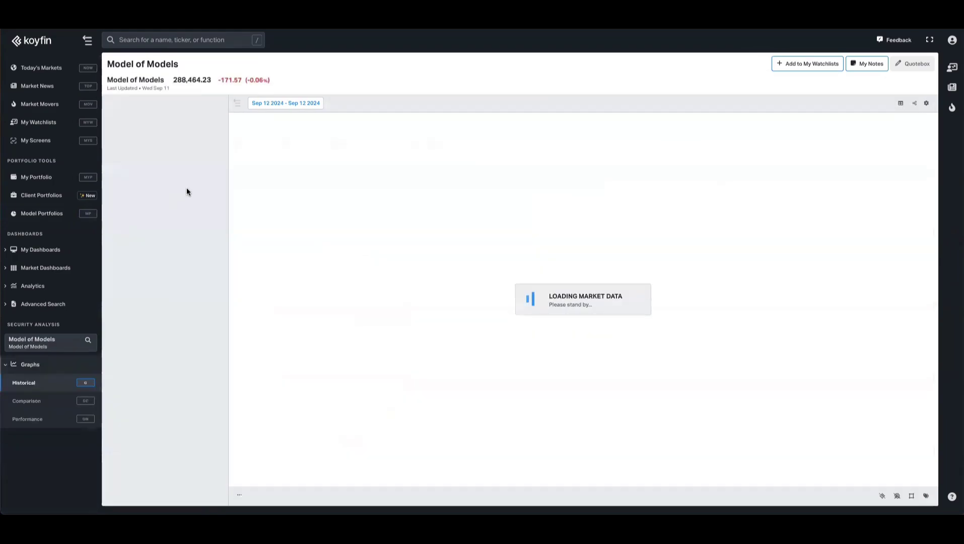
{"action": "left_click", "coordinate": [197, 183]}
{"action": "type", "text": "total ret"}
{"action": "left_click", "coordinate": [289, 253]}
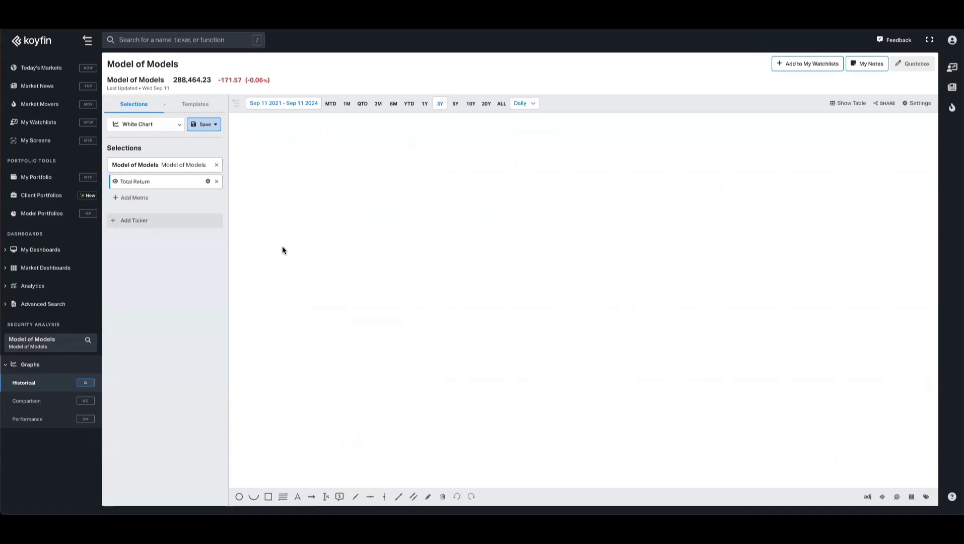
Make the Total Return line thick dark navy and limit the chart to year to date.
{"action": "left_click", "coordinate": [208, 182]}
{"action": "left_click", "coordinate": [271, 232]}
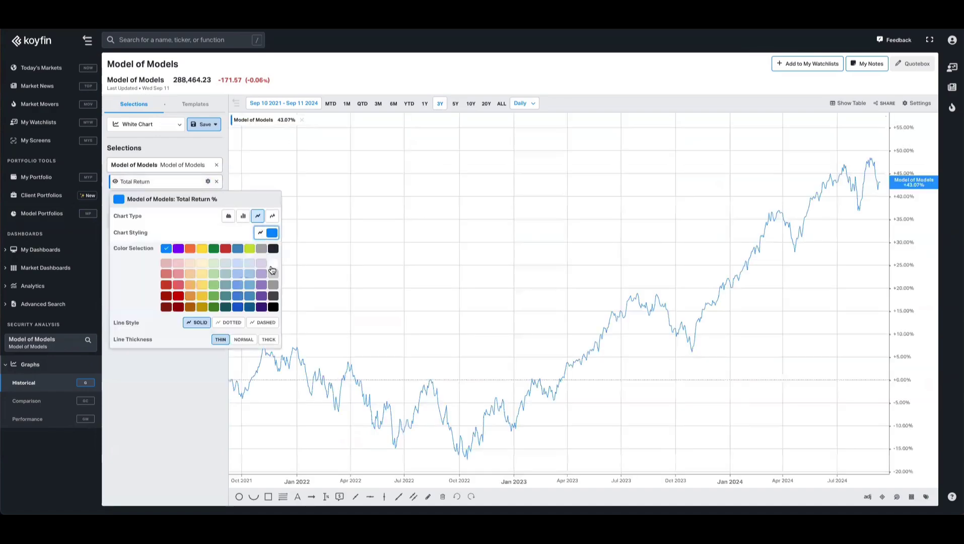
{"action": "left_click", "coordinate": [273, 249]}
{"action": "left_click", "coordinate": [268, 340]}
{"action": "left_click", "coordinate": [176, 374]}
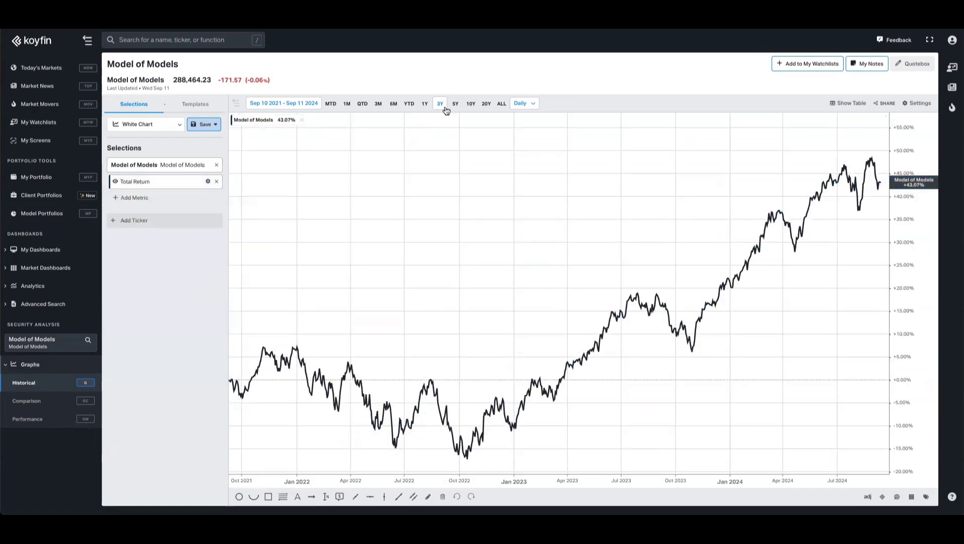
{"action": "left_click", "coordinate": [409, 103]}
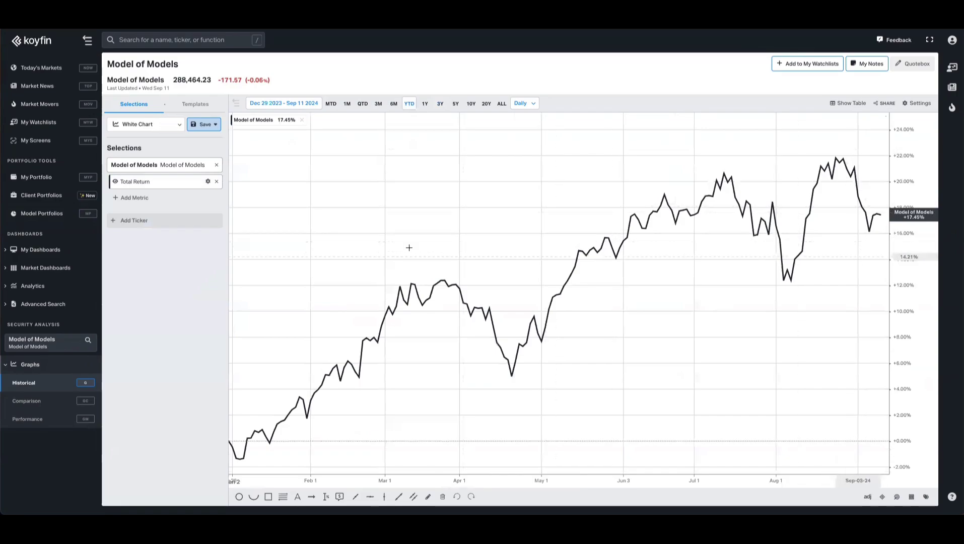
Add SPY and Global Diversified Portfolio to the chart for comparison.
{"action": "left_click", "coordinate": [150, 223]}
{"action": "type", "text": "spy"}
{"action": "left_click", "coordinate": [150, 259]}
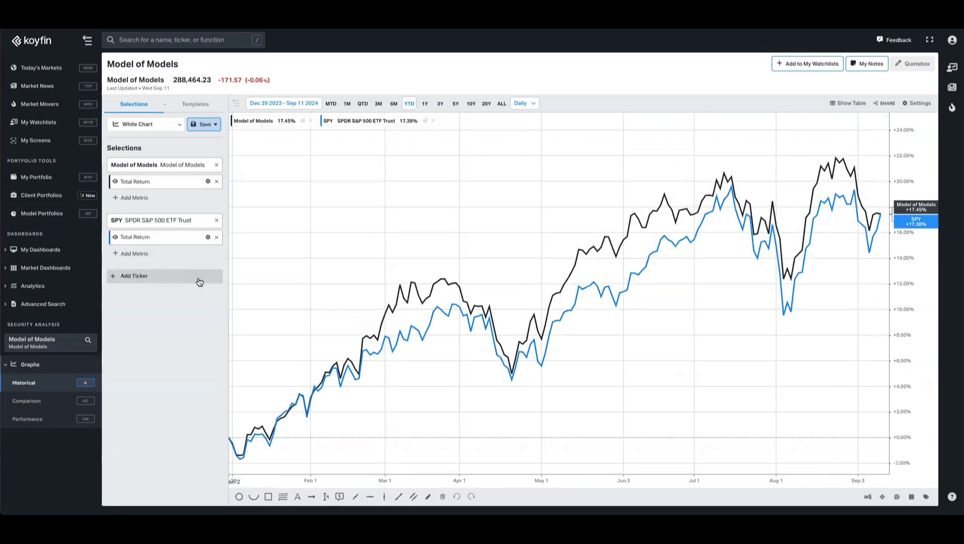
{"action": "type", "text": "global diversifie"}
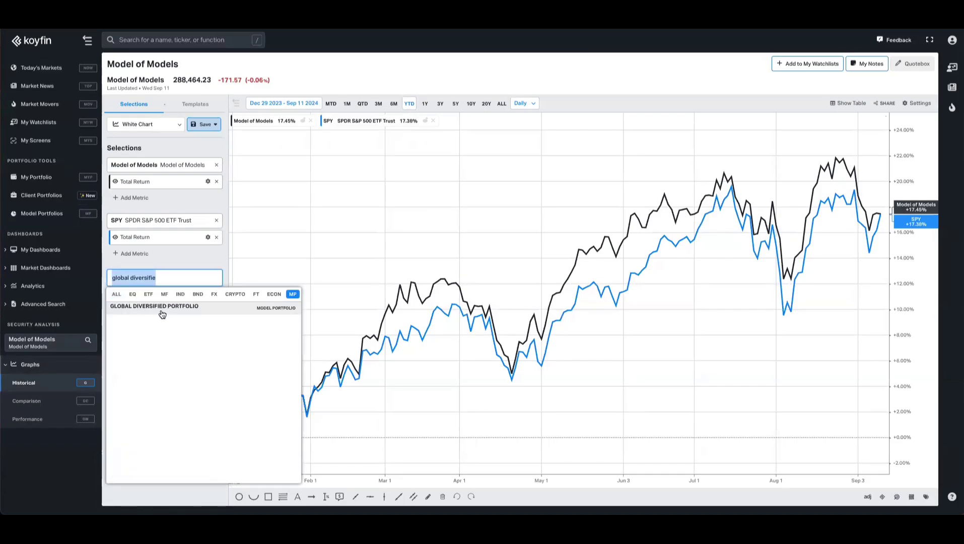
{"action": "left_click", "coordinate": [154, 311]}
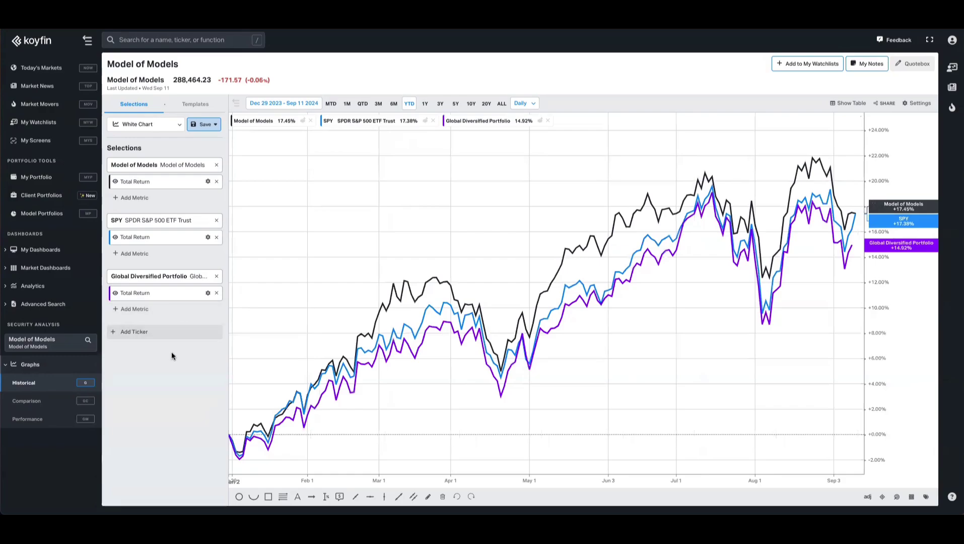
Add a Drawdown % from peak subchart for Model of Models, coloured black and thicker.
{"action": "left_click", "coordinate": [164, 198]}
{"action": "type", "text": "draw"}
{"action": "left_click", "coordinate": [250, 251]}
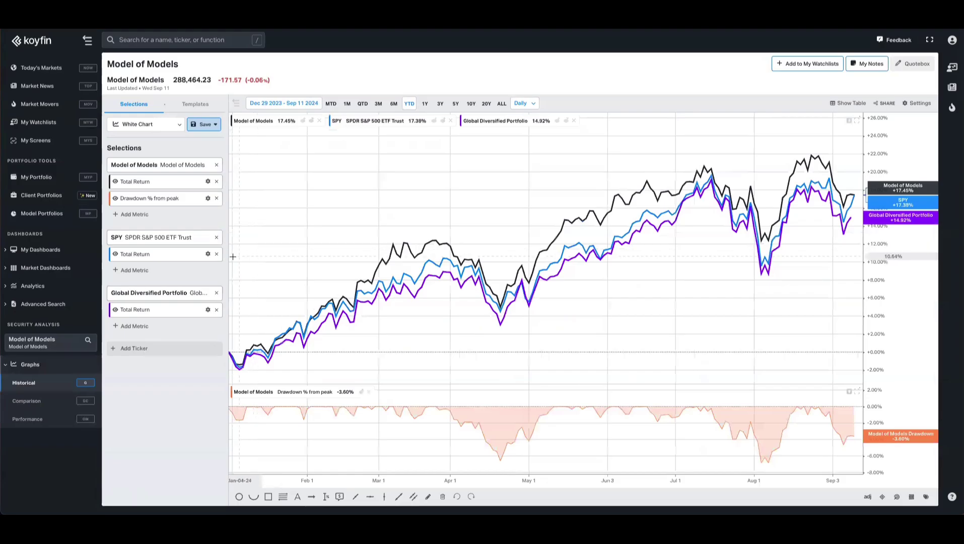
{"action": "left_click", "coordinate": [207, 198]}
{"action": "left_click", "coordinate": [271, 360]}
{"action": "left_click", "coordinate": [208, 378]}
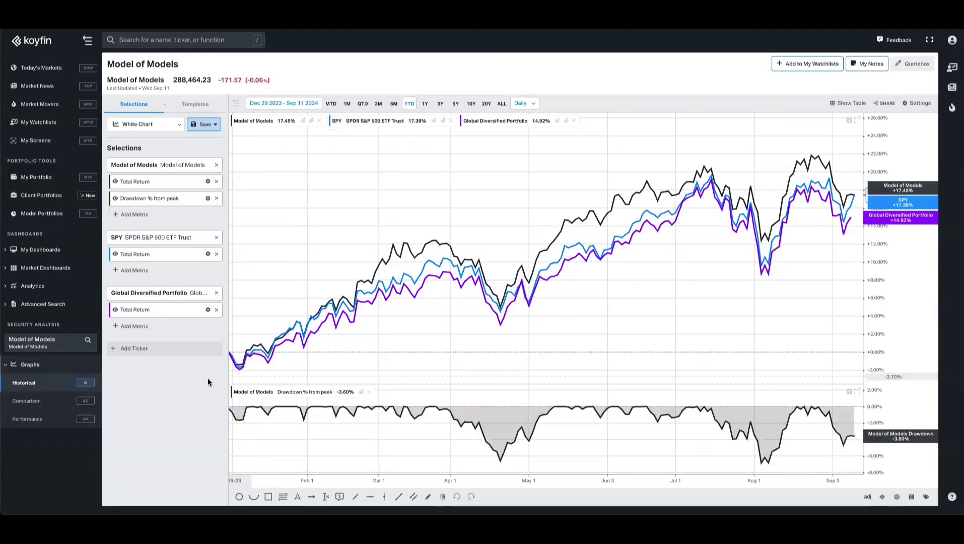